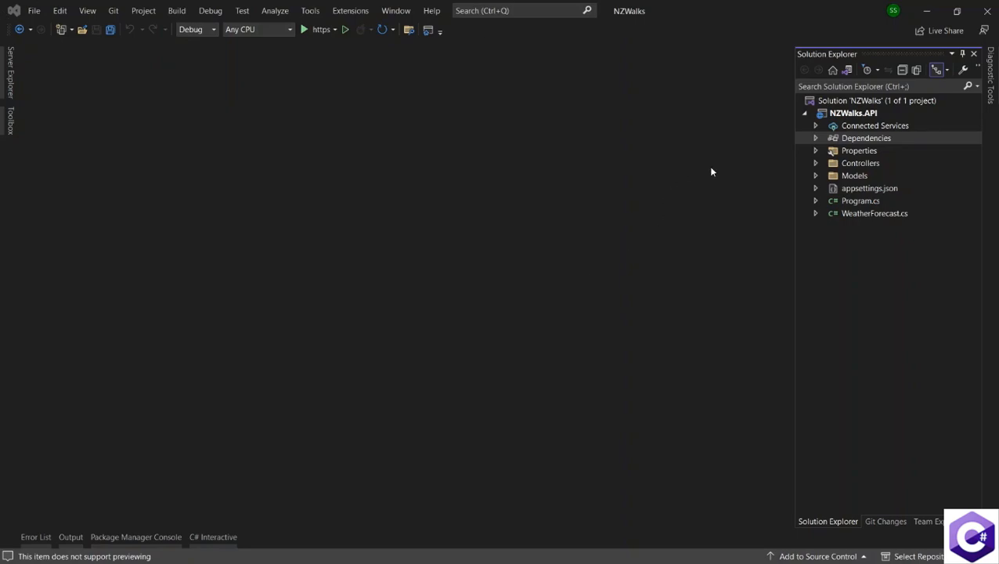
Open Manage NuGet Packages for NZWalks.API from the Dependencies node in Solution Explorer
{"action": "right_click", "coordinate": [870, 140]}
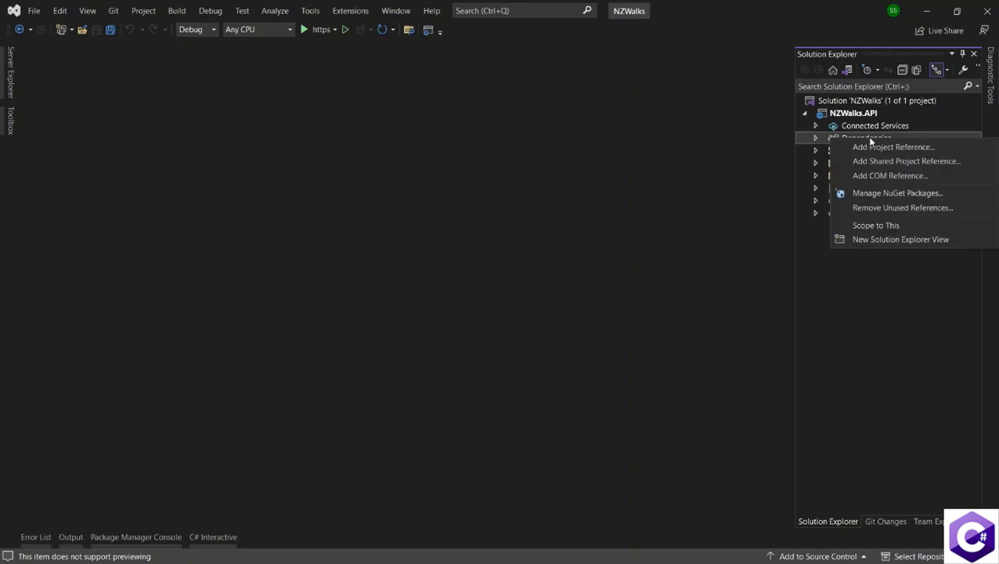
{"action": "left_click", "coordinate": [877, 196]}
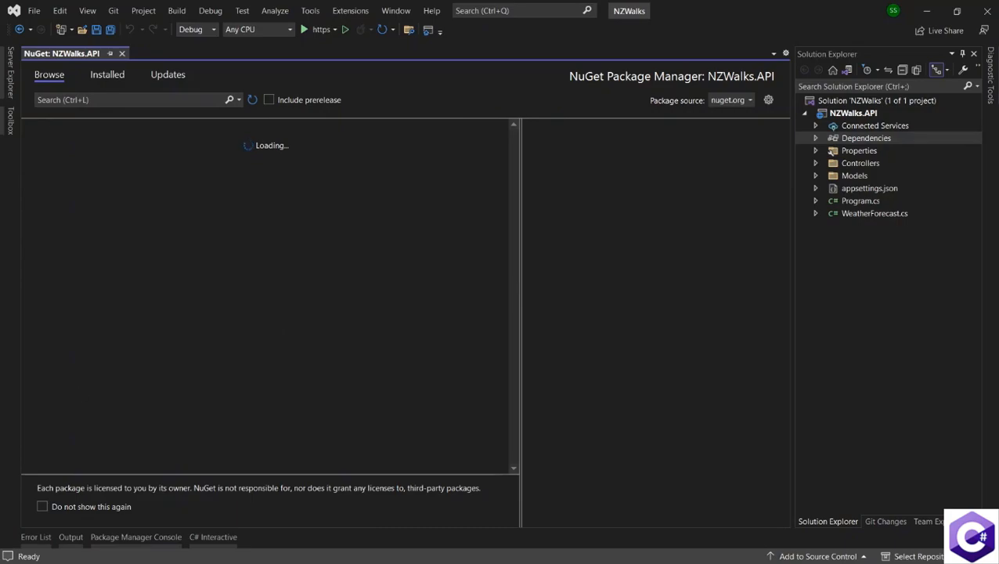
Switch to the Notepad notes and copy the Microsoft.EntityFrameworkCore.SqlServer line
{"action": "key", "text": "alt+Tab"}
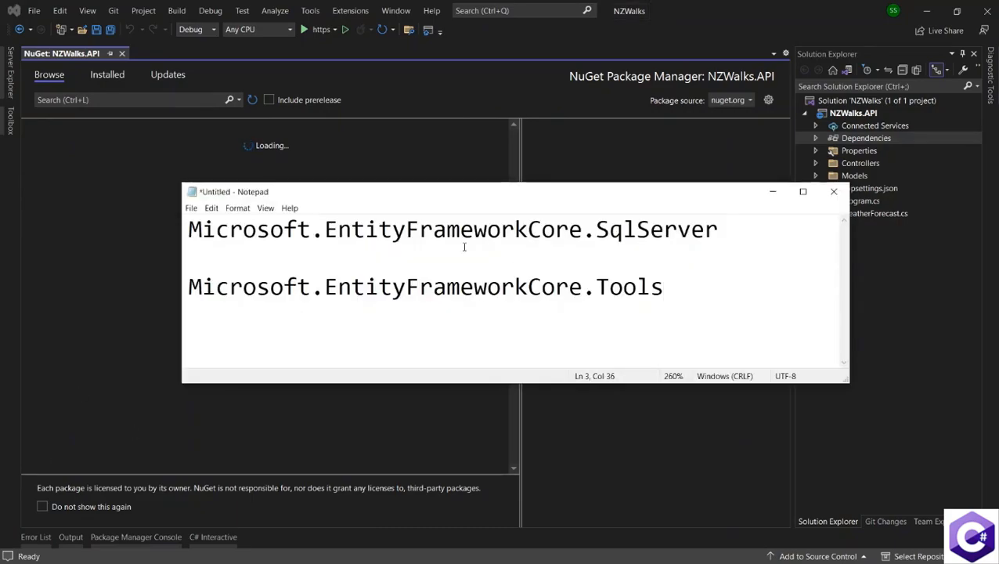
{"action": "left_click_drag", "start_coordinate": [188, 229], "coordinate": [719, 230]}
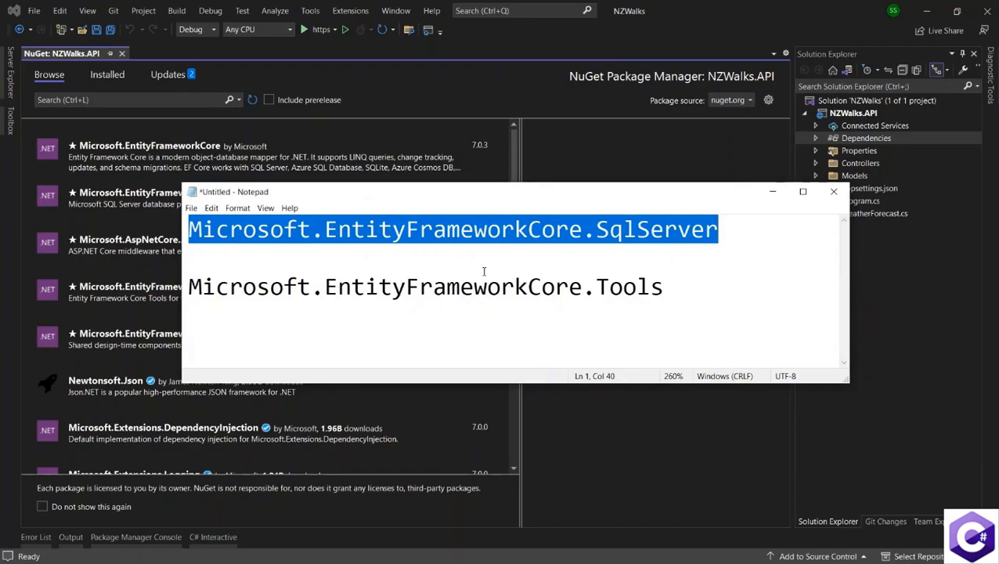
{"action": "left_click", "coordinate": [722, 237]}
{"action": "left_click_drag", "start_coordinate": [723, 237], "coordinate": [155, 232]}
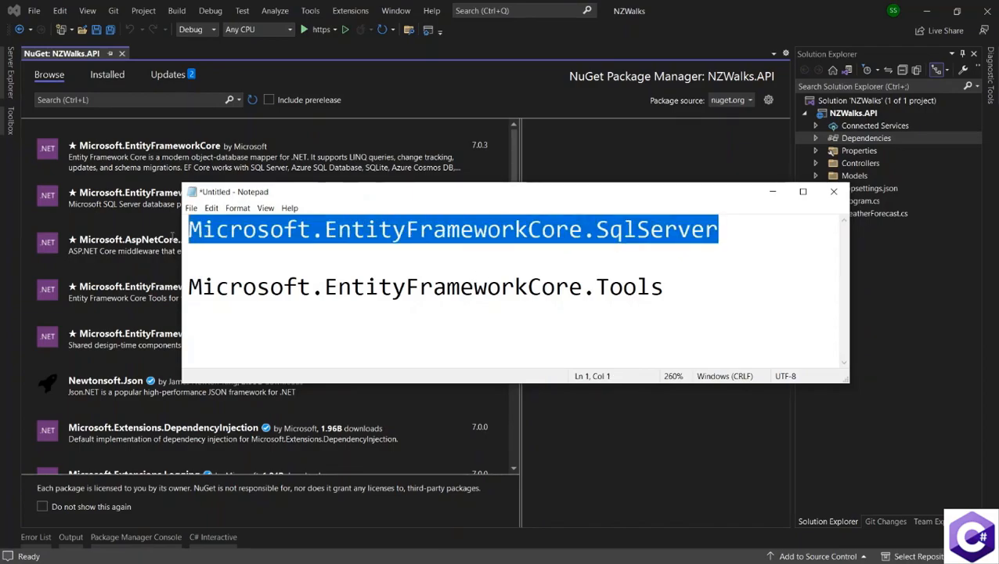
{"action": "key", "text": "ctrl+c"}
Search NuGet for Microsoft.EntityFrameworkCore.SqlServer, install version 7.0.3 into NZWalks.API and hide the Error List
{"action": "left_click", "coordinate": [91, 99]}
{"action": "key", "text": "ctrl+v"}
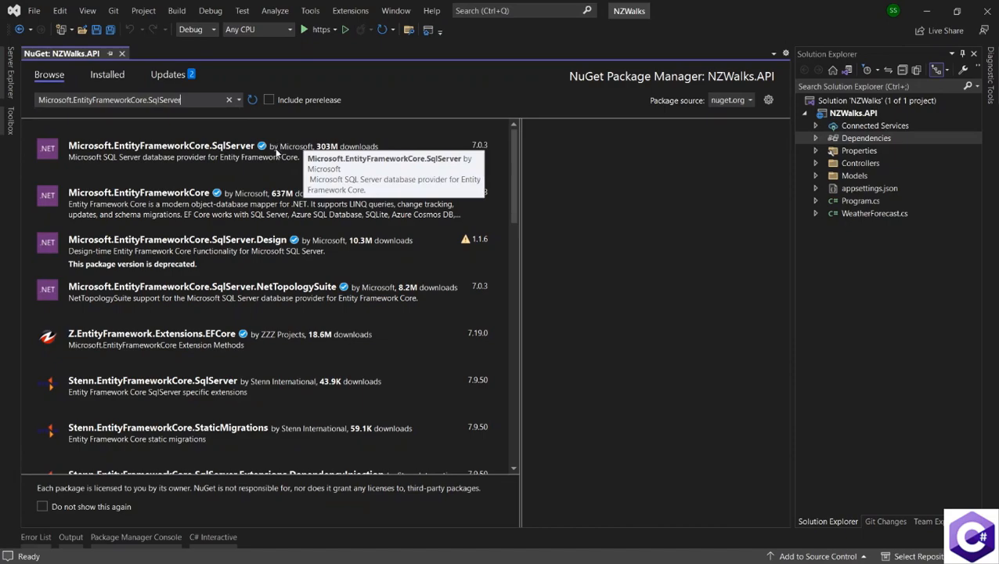
{"action": "left_click", "coordinate": [276, 152]}
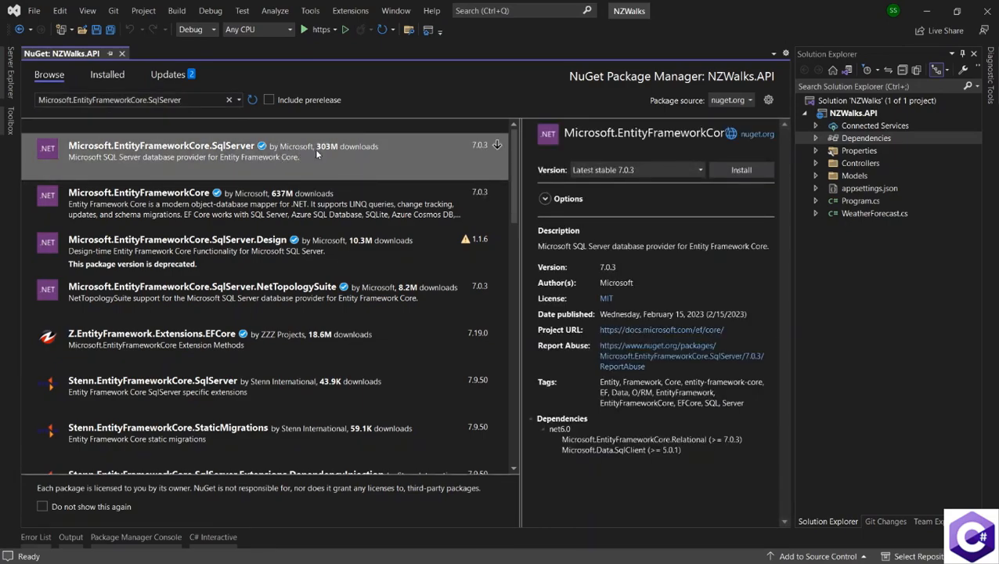
{"action": "left_click", "coordinate": [726, 172]}
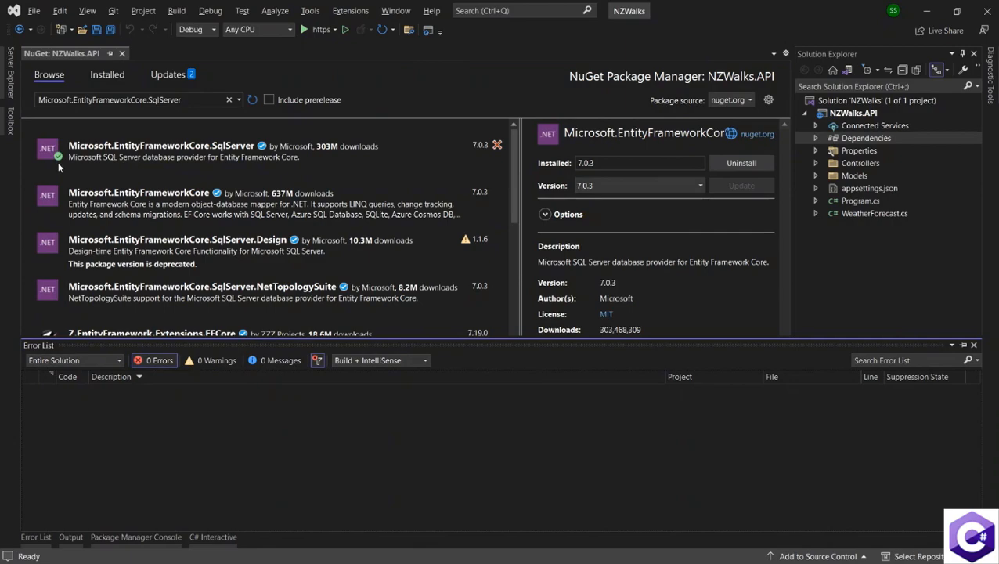
{"action": "left_click", "coordinate": [84, 156]}
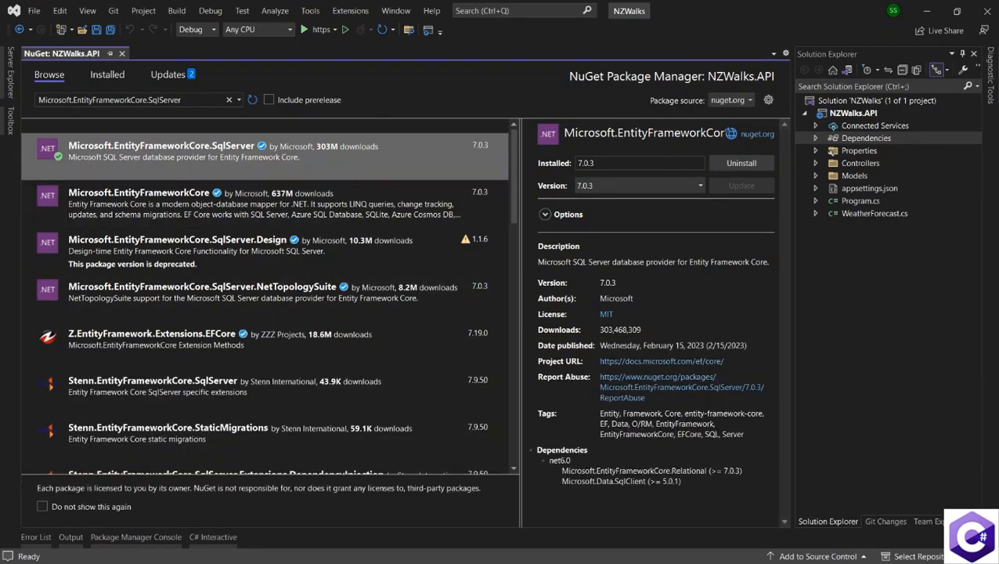
Select the Microsoft.EntityFrameworkCore.Tools line in the Notepad notes and return to the NuGet search box
{"action": "key", "text": "alt+Tab"}
{"action": "left_click", "coordinate": [595, 287]}
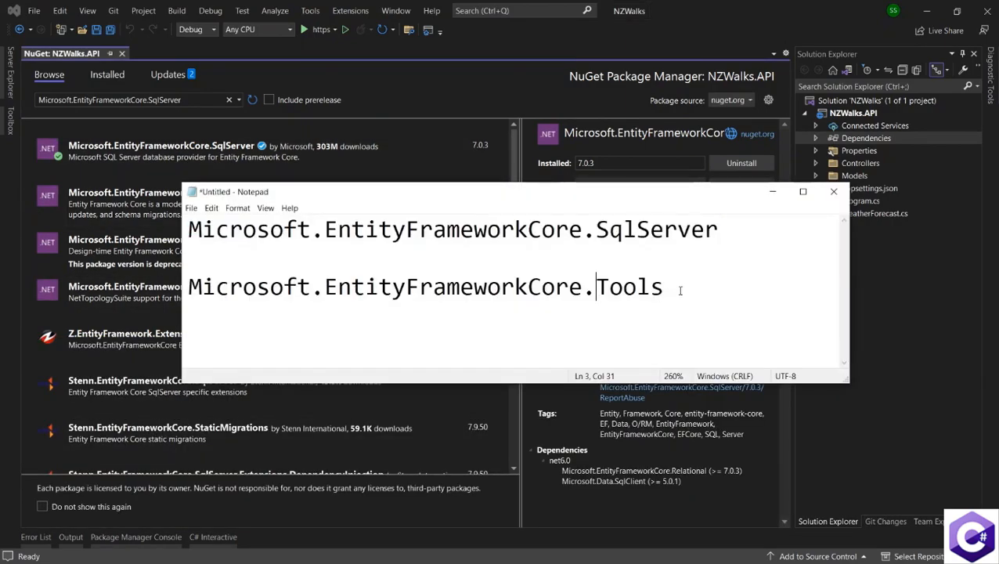
{"action": "mouse_move", "coordinate": [666, 288]}
{"action": "left_mouse_down"}
{"action": "mouse_move", "coordinate": [231, 269]}
{"action": "mouse_move", "coordinate": [187, 287]}
{"action": "left_mouse_up"}
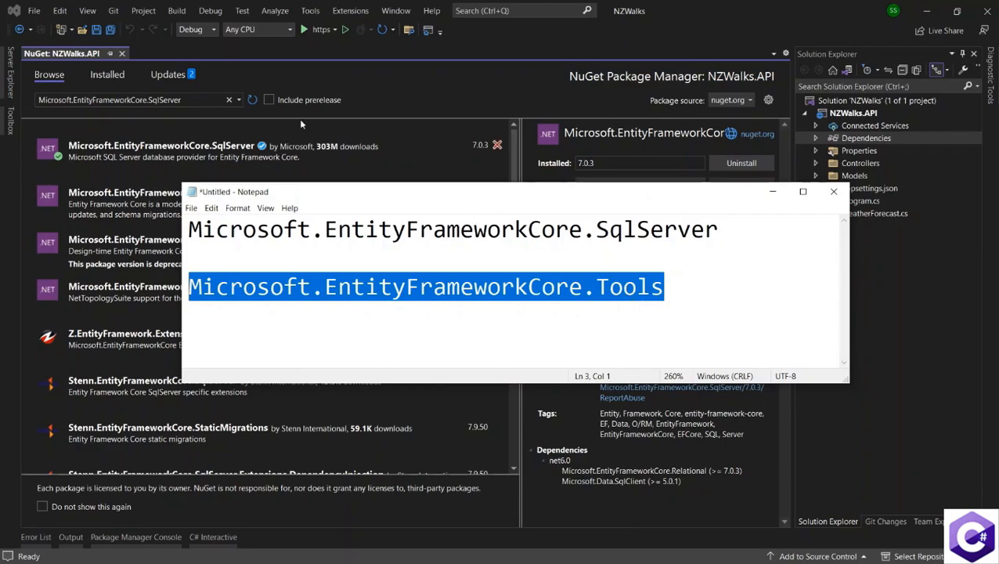
{"action": "left_click", "coordinate": [199, 104]}
Search for Microsoft.EntityFrameworkCore.Tools, install version 7.0.3 into NZWalks.API and accept its license terms
{"action": "key", "text": "ctrl+a"}
{"action": "key", "text": "ctrl+v"}
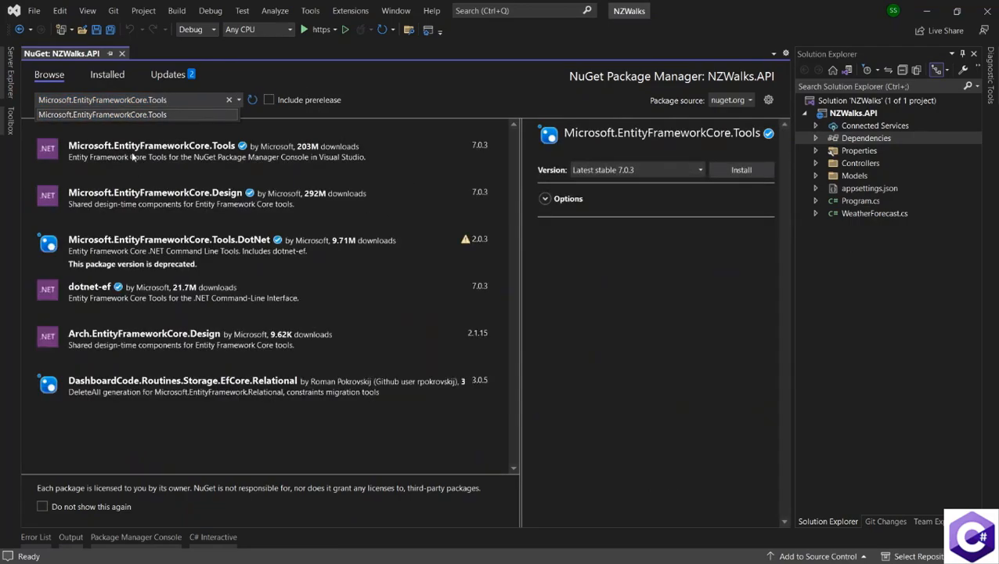
{"action": "left_click", "coordinate": [135, 151]}
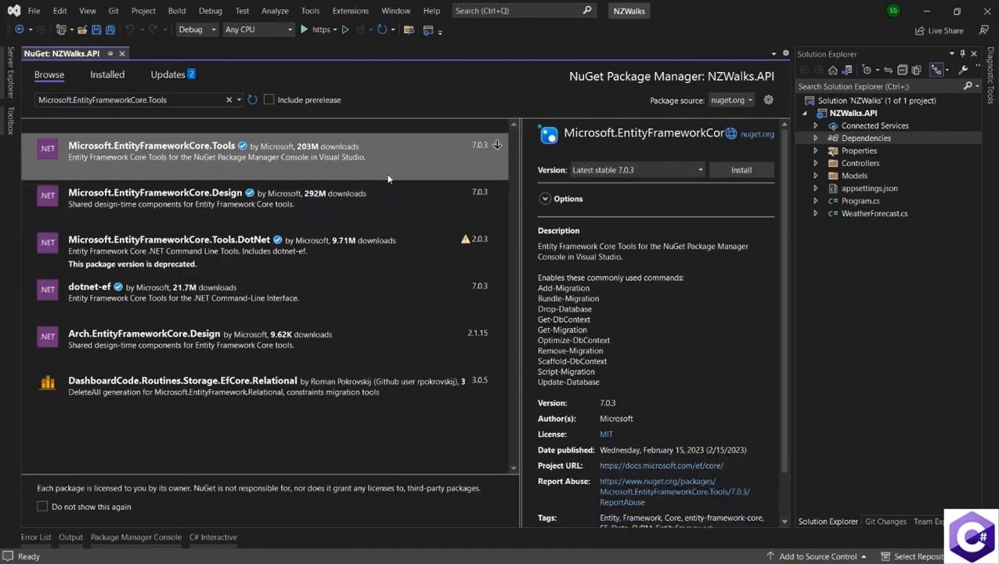
{"action": "left_click", "coordinate": [742, 170]}
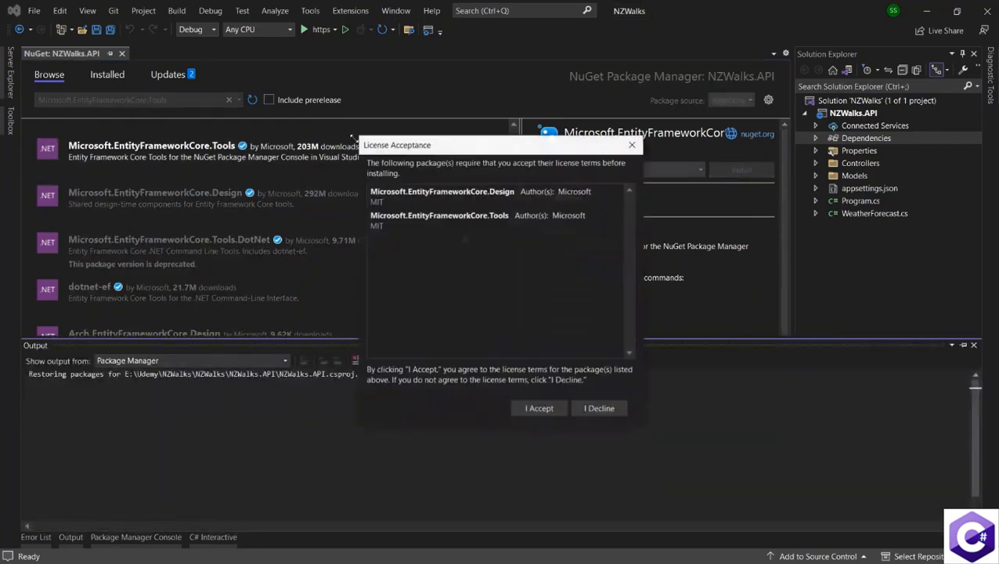
{"action": "left_click", "coordinate": [539, 407]}
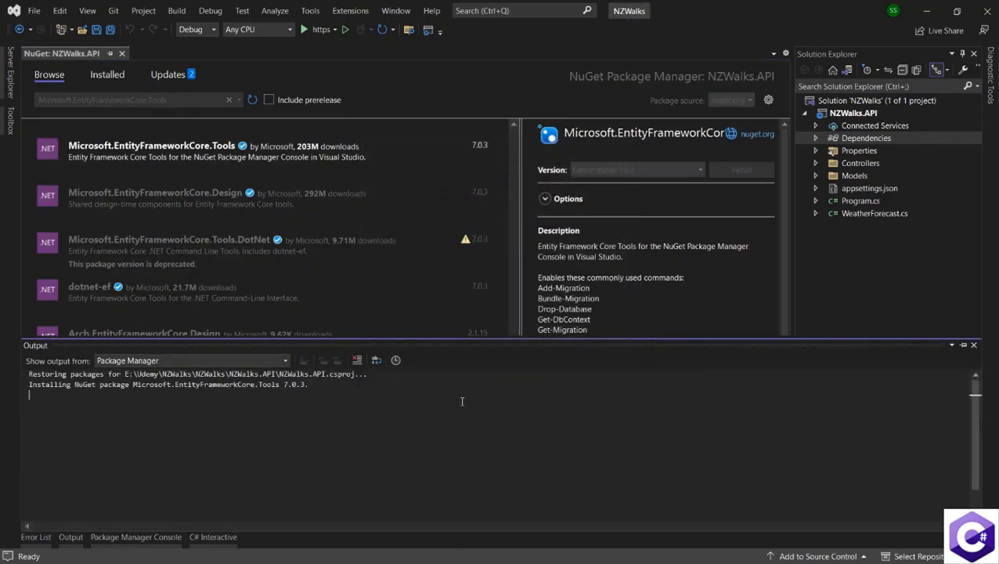